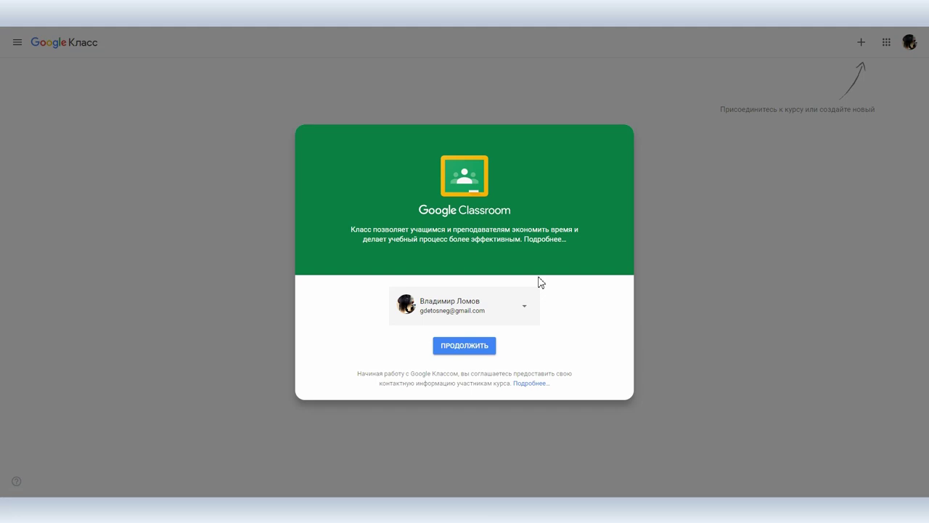
Continue into Google Classroom with the shown account and start creating a course, confirming it is not used in an educational institution.
left_click(451, 348)
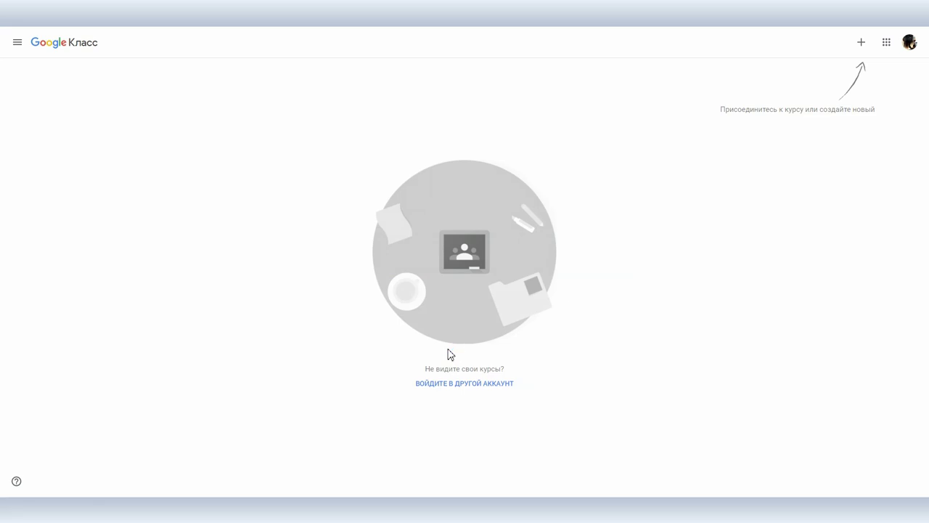
left_click(862, 45)
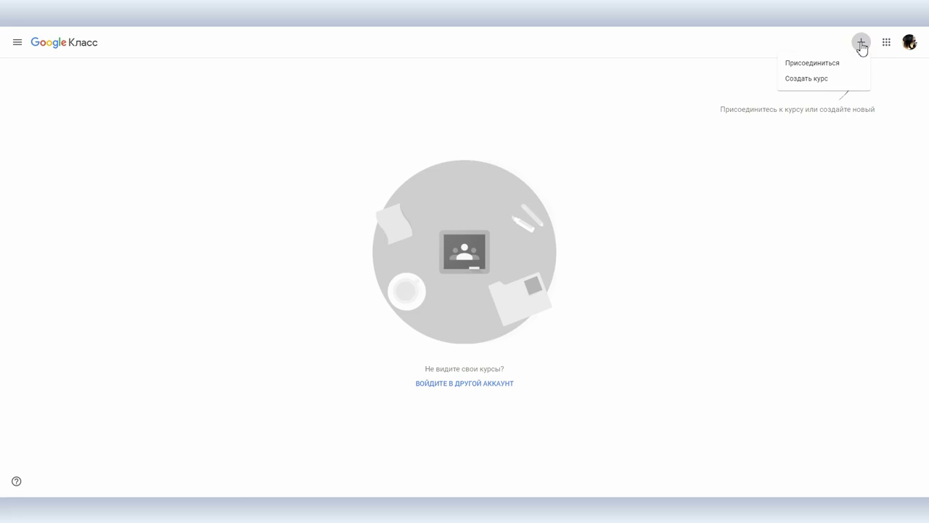
left_click(813, 80)
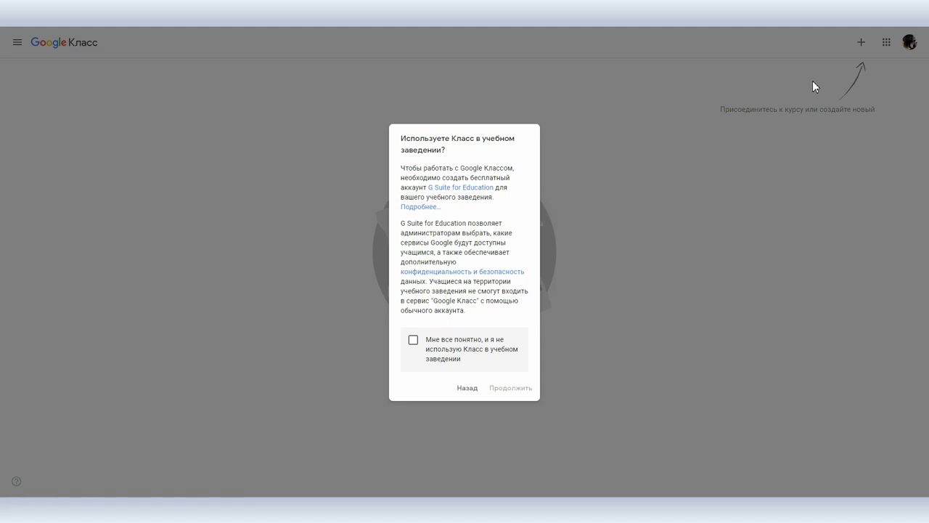
left_click(415, 341)
left_click(490, 388)
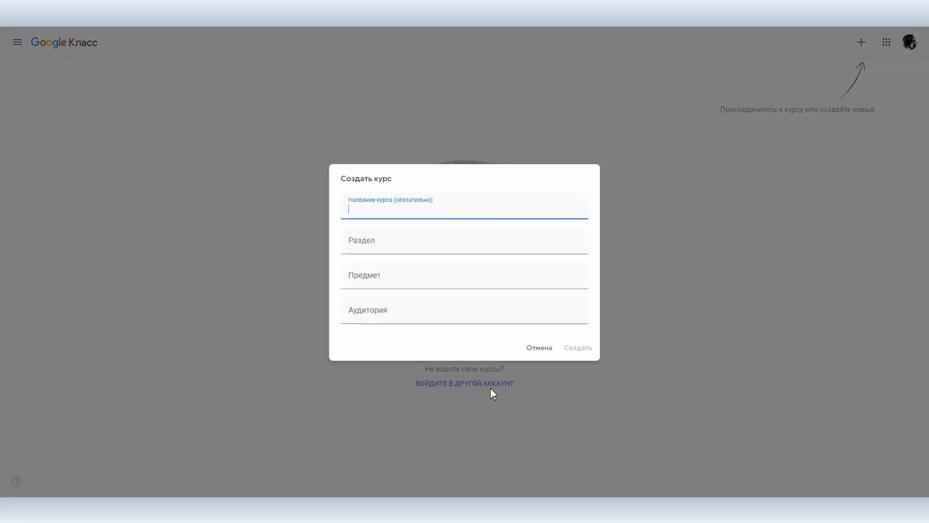
Name the new course "Информационное обеспечение удаленной работы".
type("Byajhvf")
key("Pause")
type("ционное обесп")
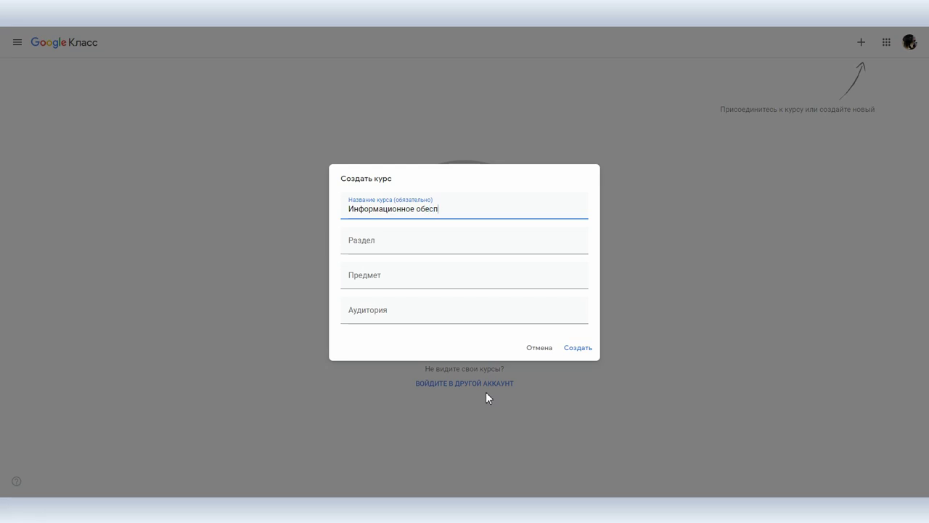
type("ечение удаленной работы")
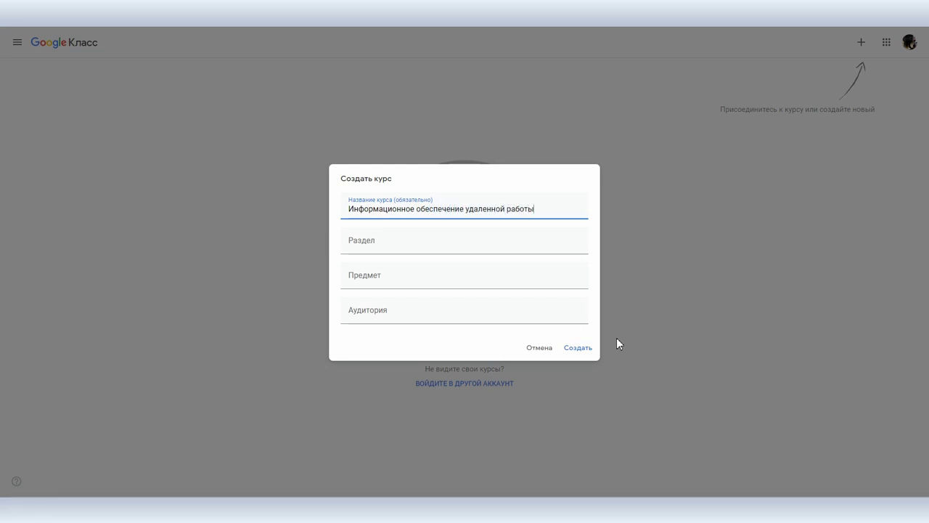
Set the section to 2020-2120, the subject to IT and the room to Интернет, and create the course.
left_click(440, 250)
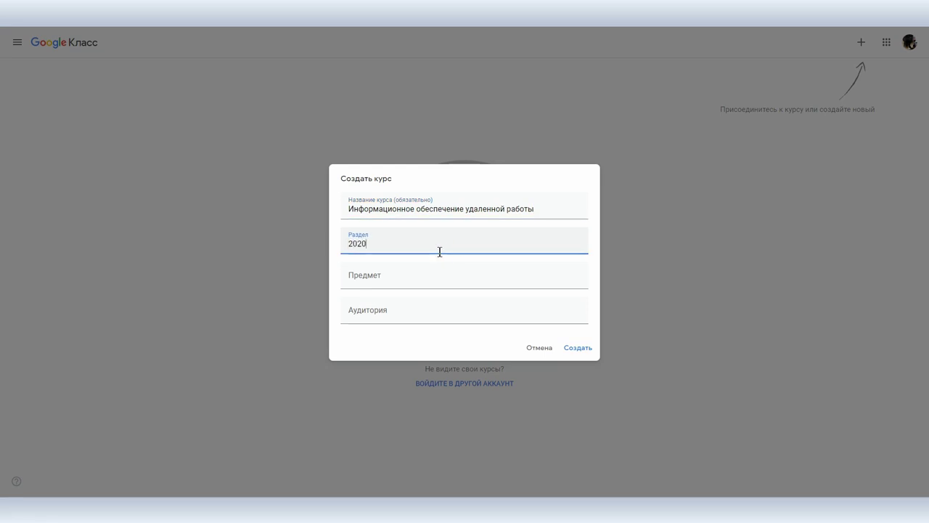
left_click(416, 278)
type("iT")
key("BackSpace")
key("BackSpace")
type("IT")
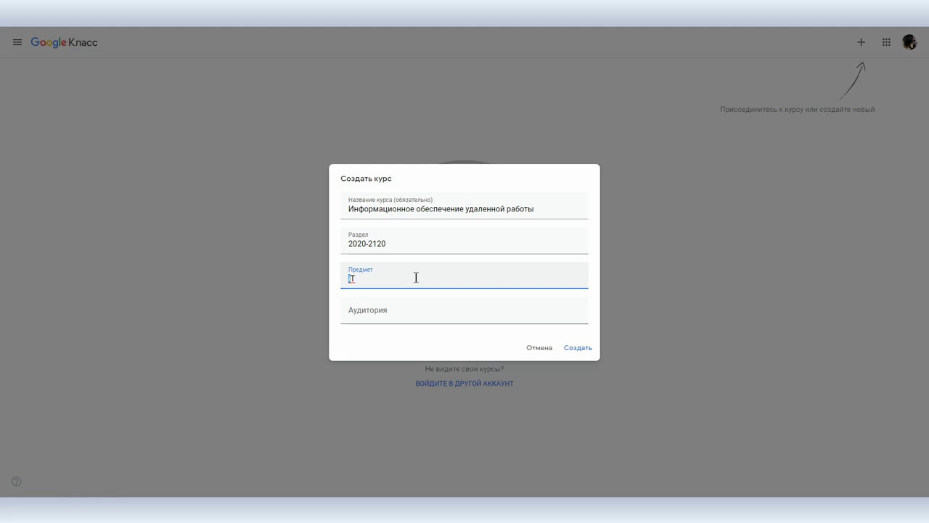
left_click(399, 313)
type("Интернет")
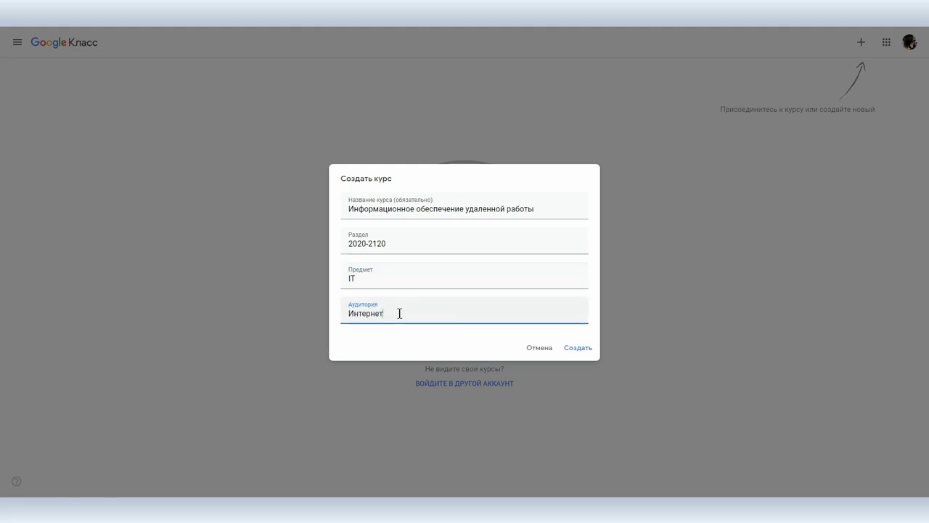
left_click(581, 347)
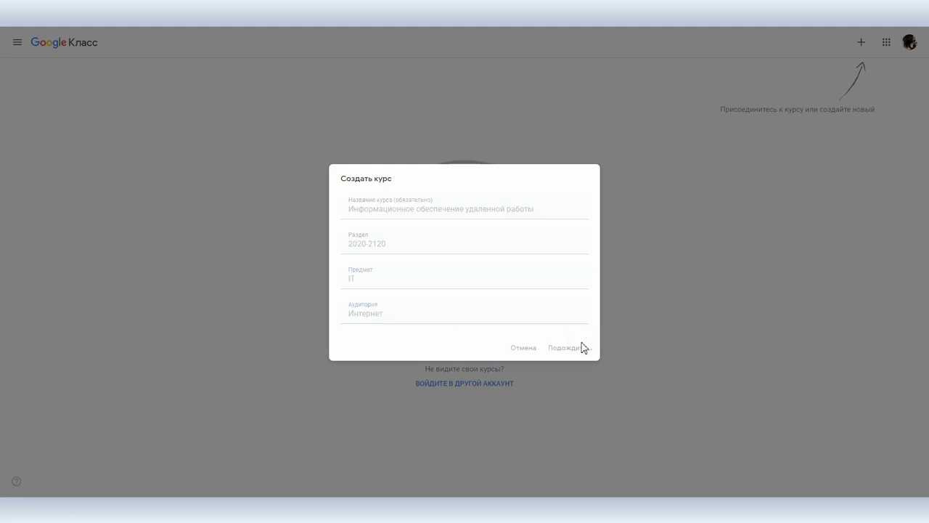
left_click(524, 342)
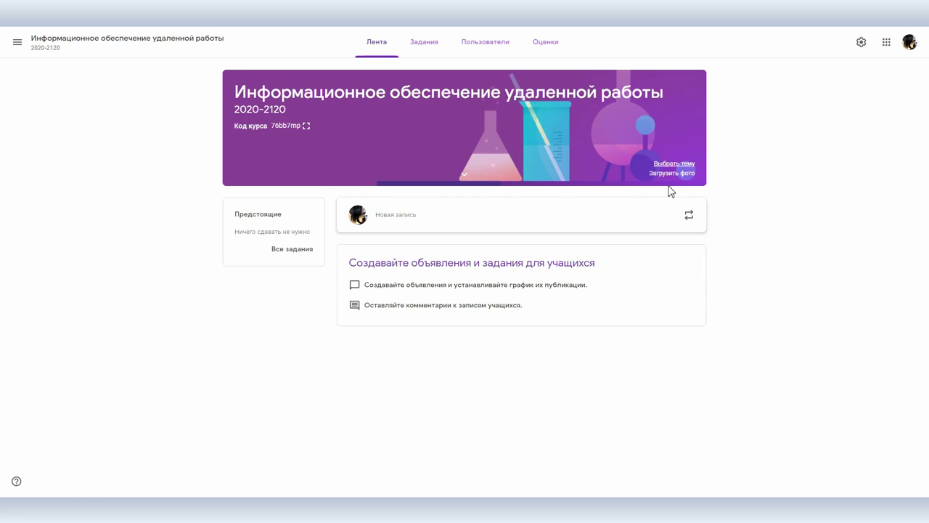
Set the course theme to the compass and set-square image from the "Математика и естественные науки" gallery.
left_click(673, 164)
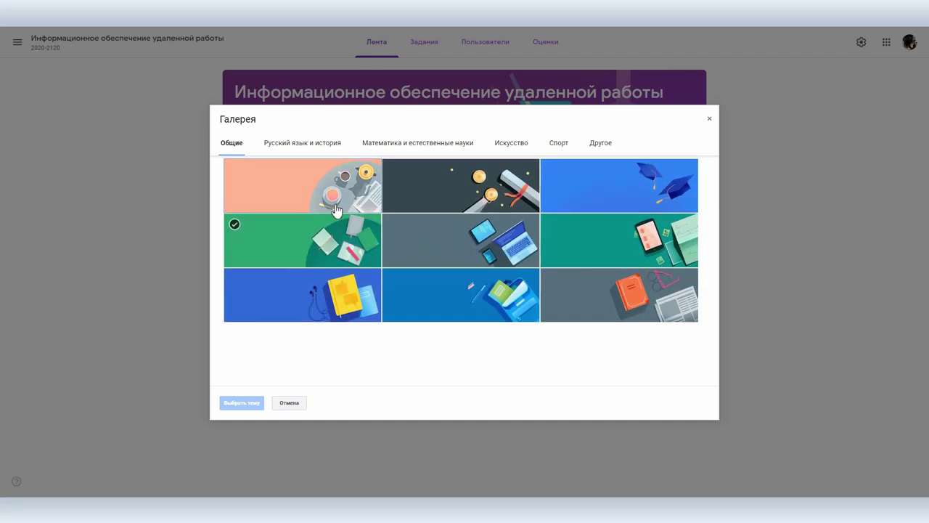
left_click(394, 143)
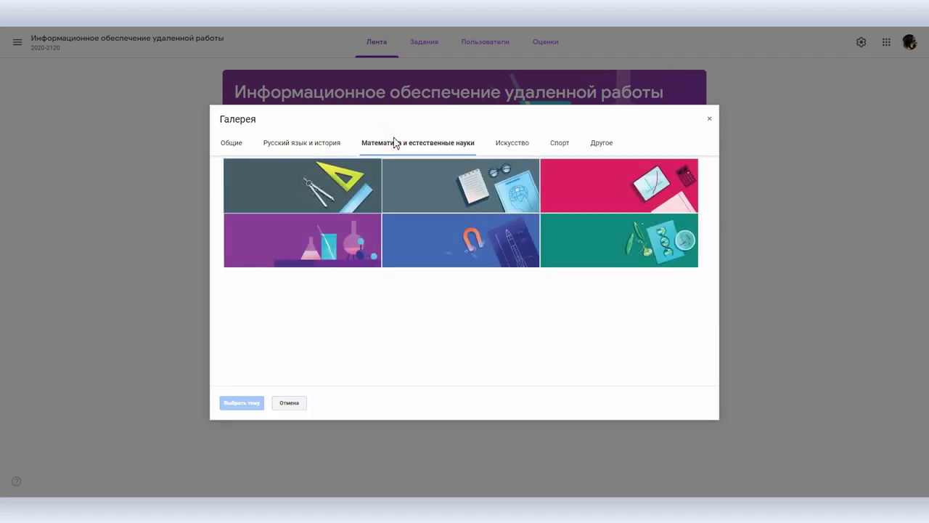
left_click(350, 187)
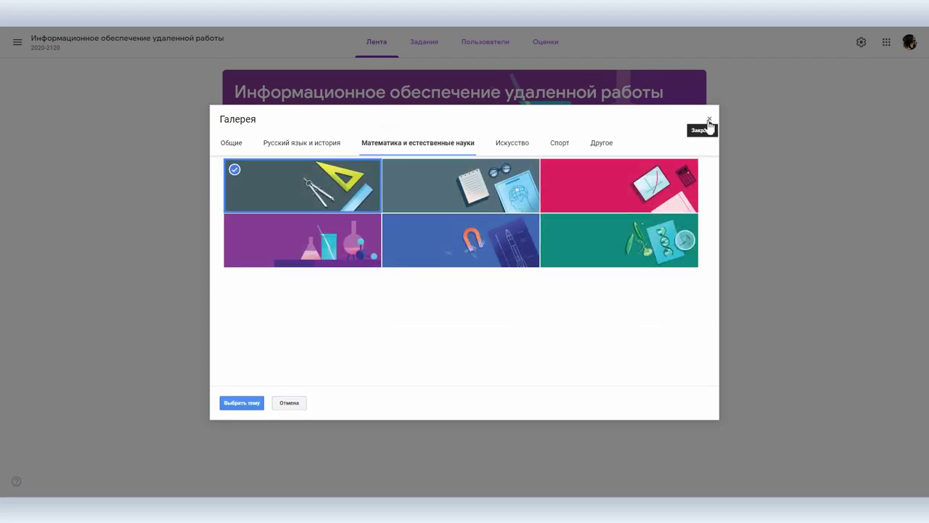
left_click(247, 405)
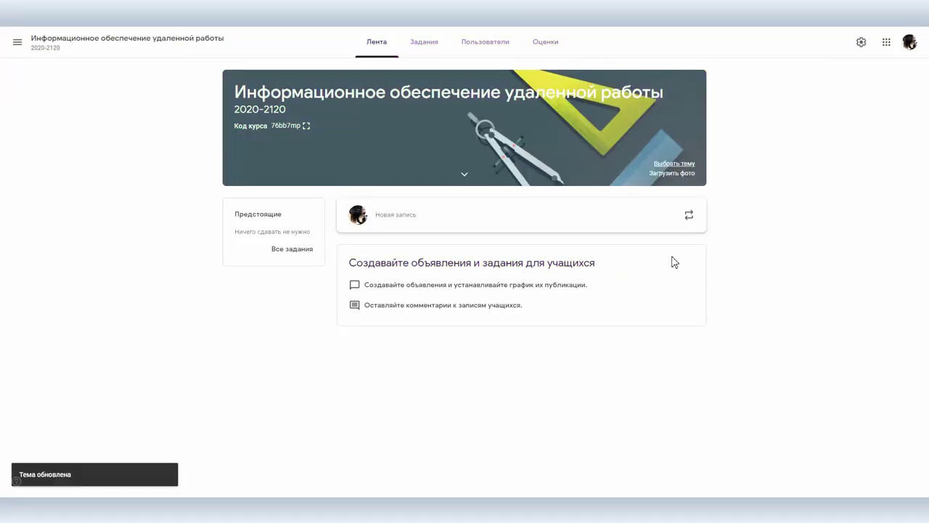
Upload a seashore photo, crop it and apply it as the course header image.
left_click(673, 174)
left_click(465, 314)
double_click(512, 295)
left_click_drag(556, 253, 322, 233)
left_click_drag(421, 263, 427, 288)
left_click(242, 403)
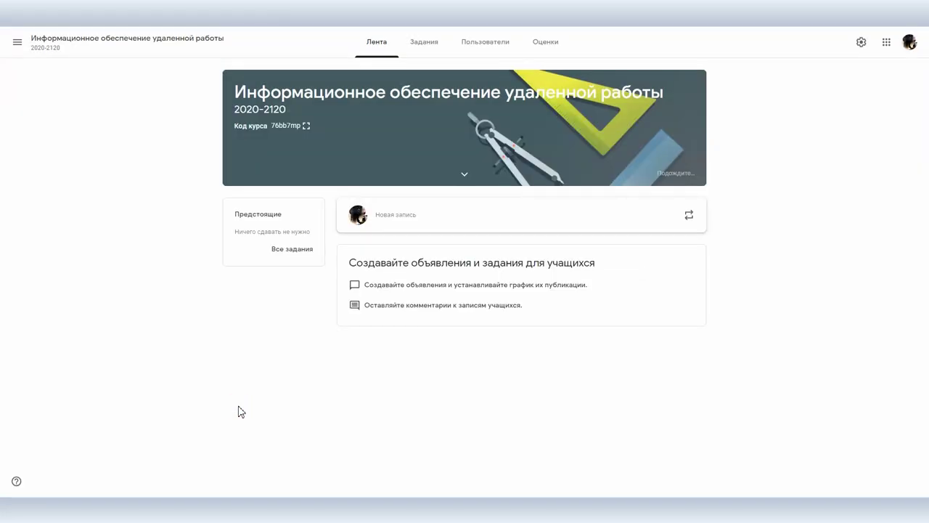
left_click(465, 175)
left_click(465, 177)
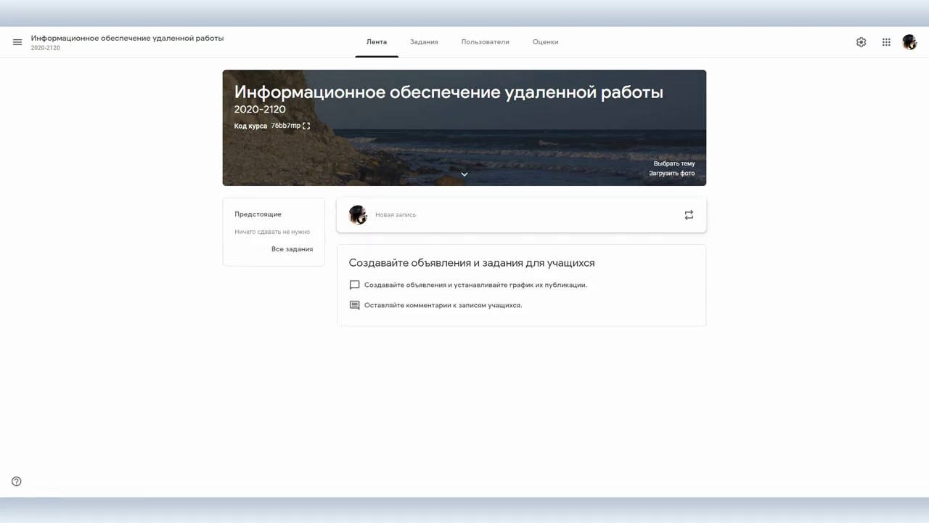
Invite a student to the course by choosing the suggested e-mail contact found with "vov".
left_click(486, 45)
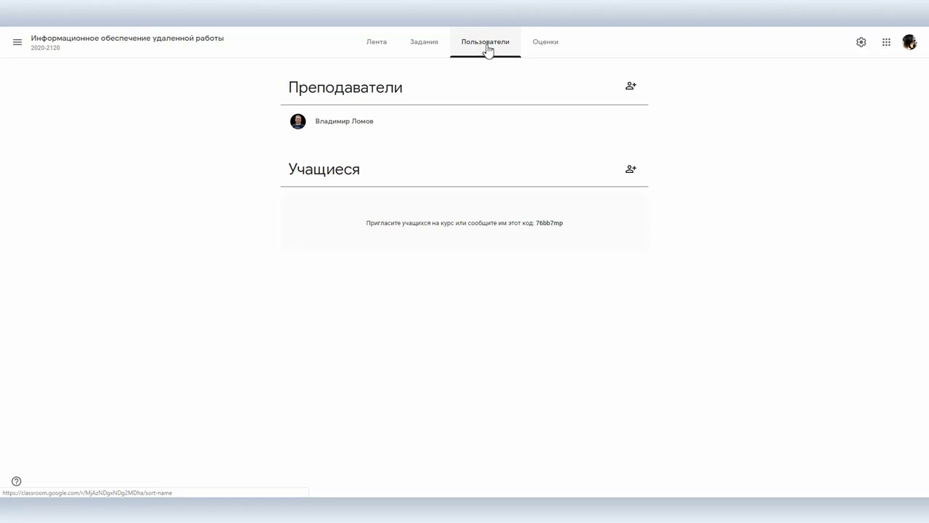
left_click(632, 170)
type("vov")
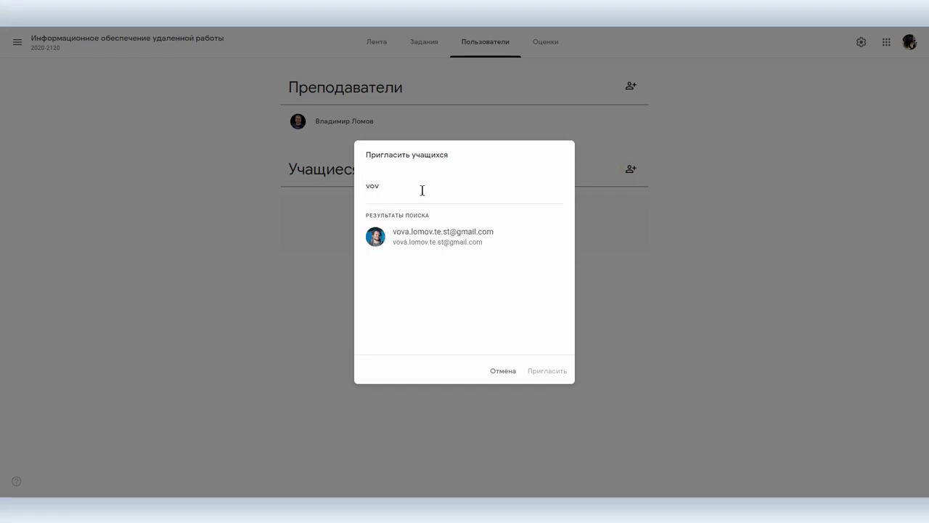
left_click(436, 239)
left_click(558, 371)
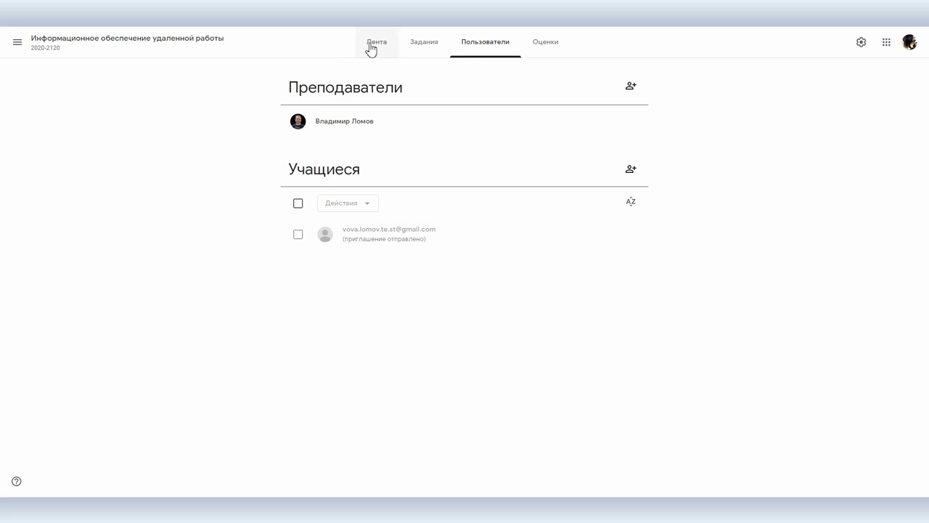
Display the course code from the course stream, copy it, show it in full screen and close the view.
left_click(371, 46)
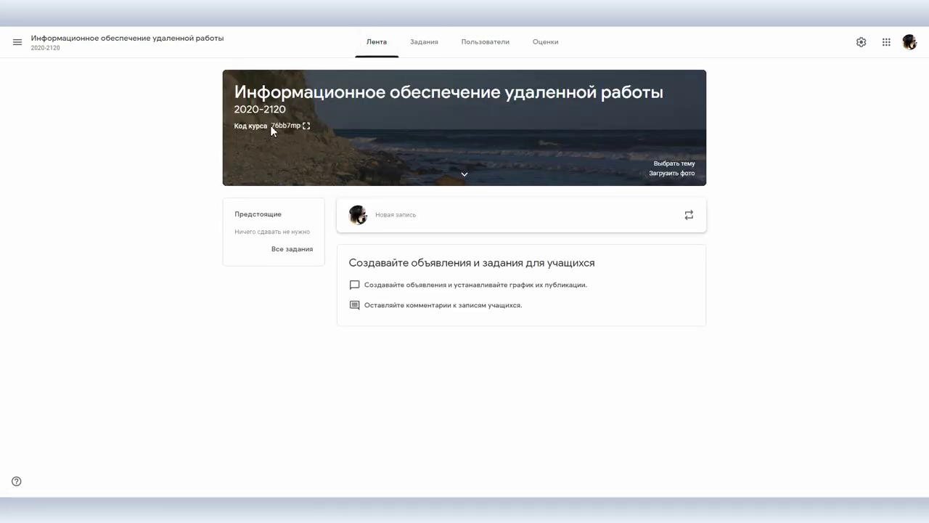
left_click(307, 125)
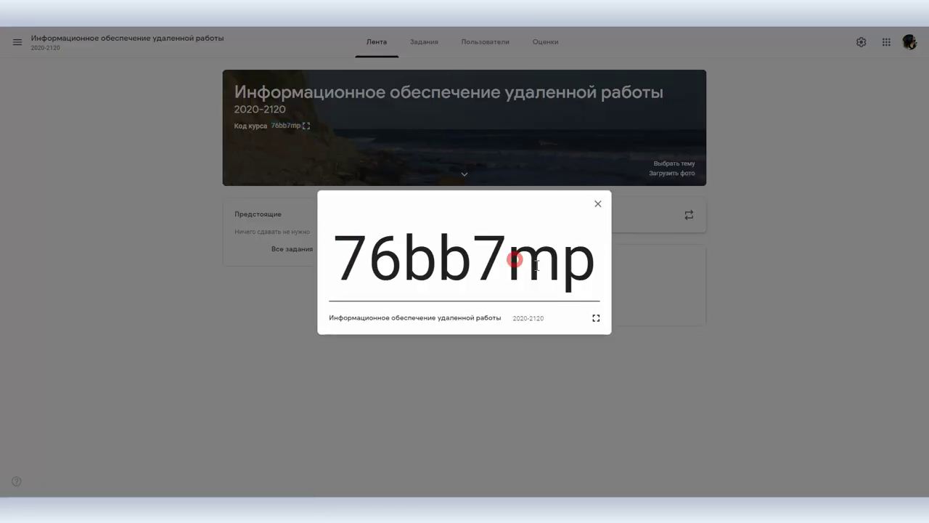
double_click(515, 259)
key("ctrl+c")
left_click(596, 319)
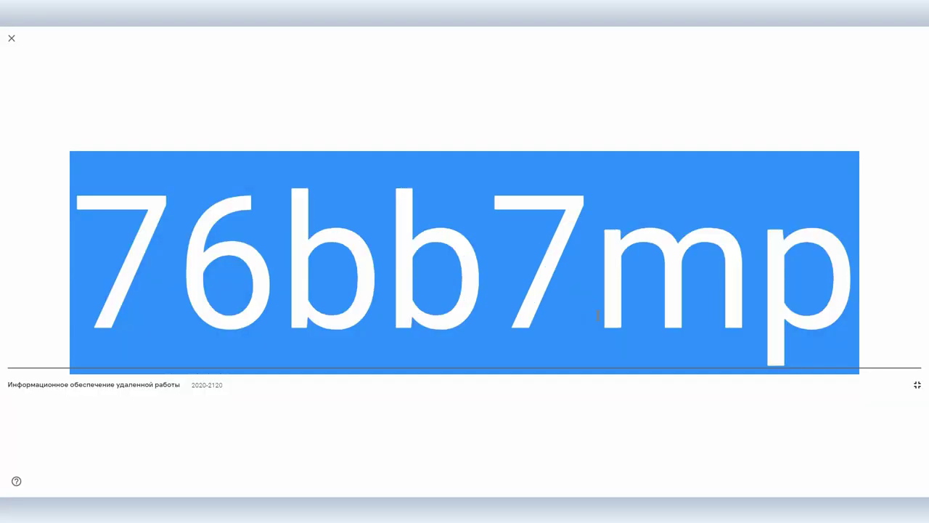
left_click(11, 38)
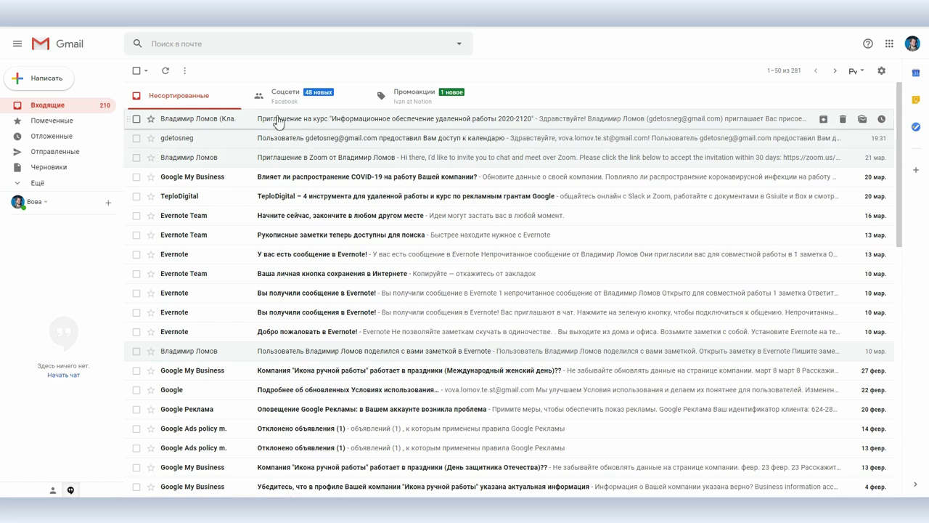
Open the course invitation message in the student's Gmail inbox and follow its link to join.
left_click(278, 120)
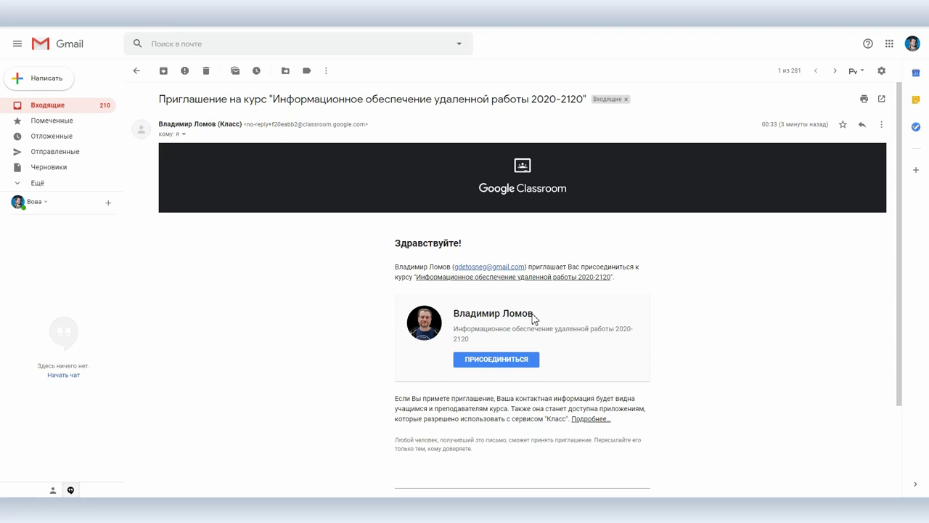
left_click(494, 359)
left_click(432, 212)
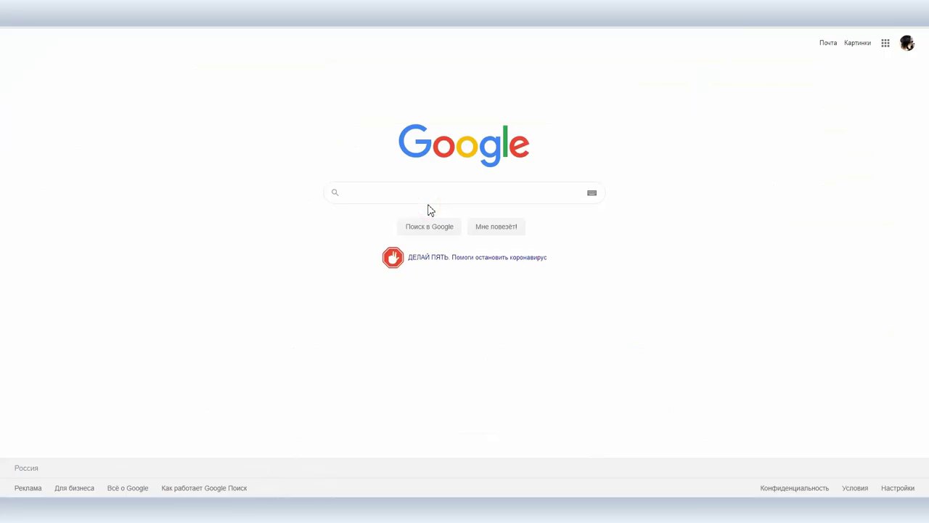
Open Класс from the Google apps on the search page and continue with the student's account.
left_click(885, 46)
scroll(847, 183, "down", 3)
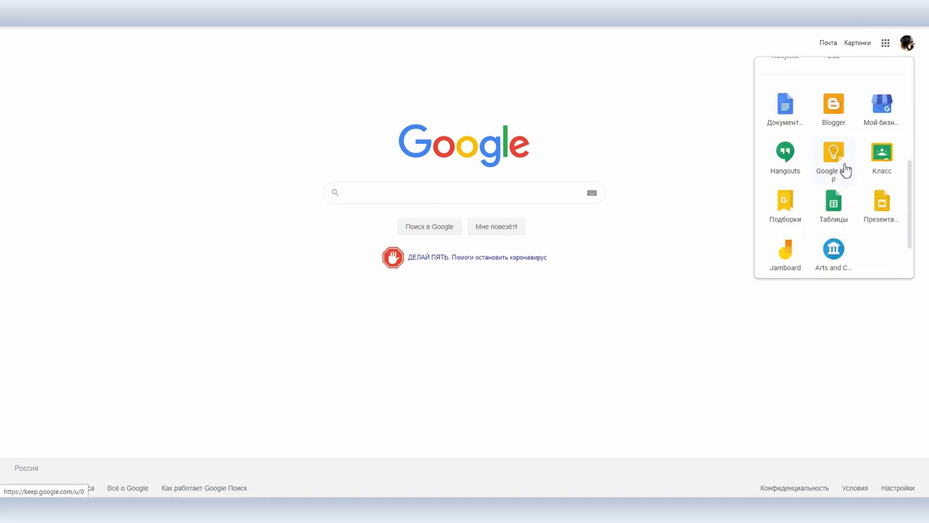
left_click(880, 161)
left_click(447, 344)
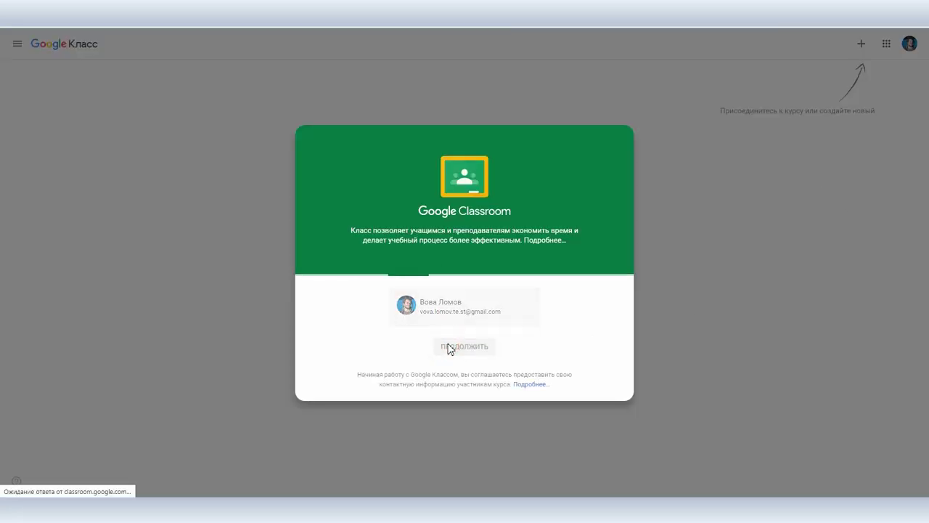
Join the course as a student with the copied course code and dismiss the tip about creating posts.
left_click(862, 45)
left_click(820, 66)
key("ctrl+v")
left_click(498, 308)
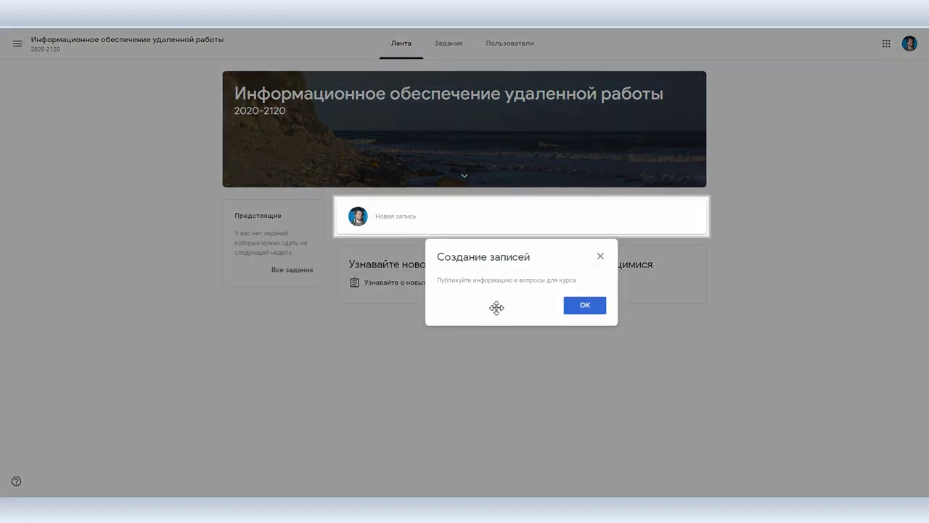
left_click(581, 308)
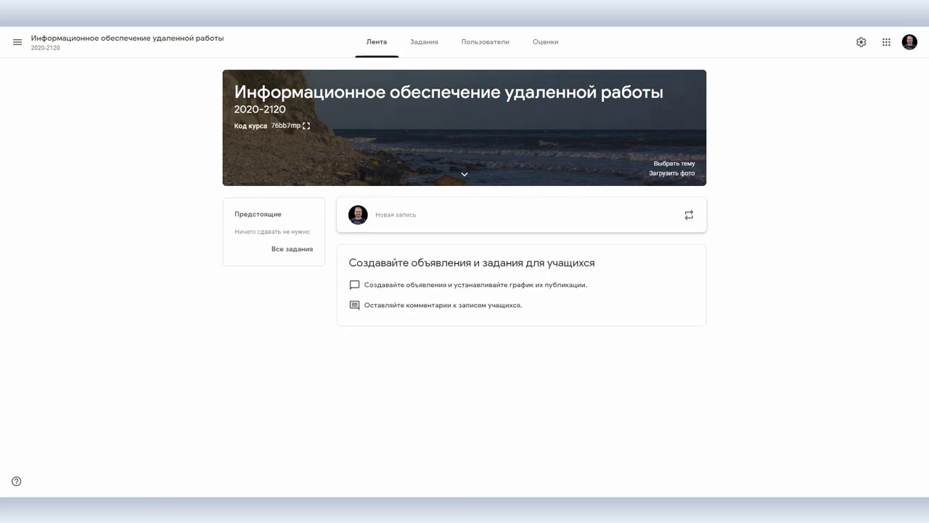
Look through the participants, grades and assignments pages of the course in the teacher's account.
left_click(467, 41)
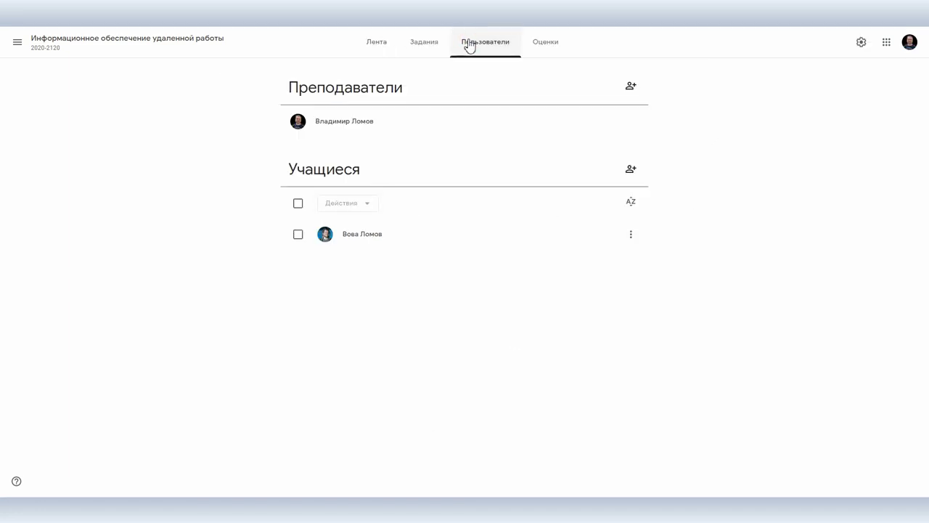
left_click(545, 42)
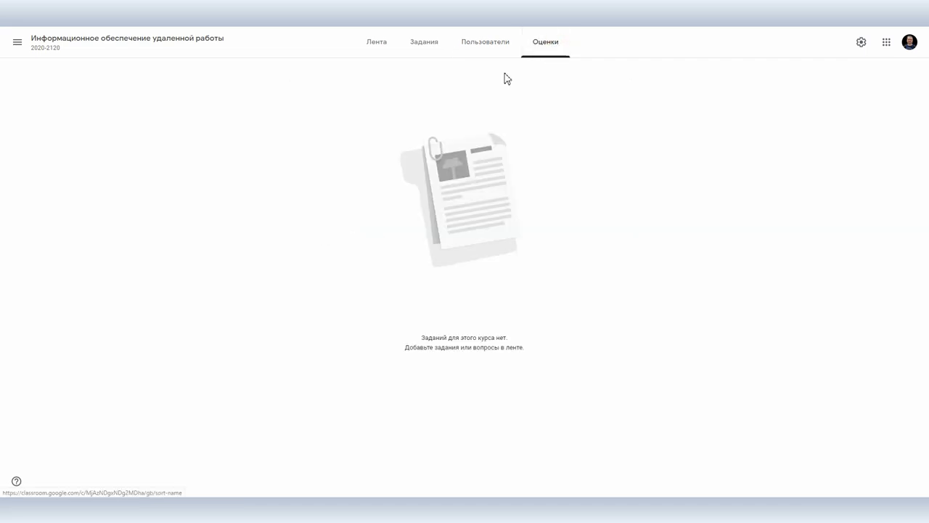
left_click(423, 45)
Publish the post "Здравствуйте дети" in the course stream for all students.
left_click(367, 44)
left_click(417, 217)
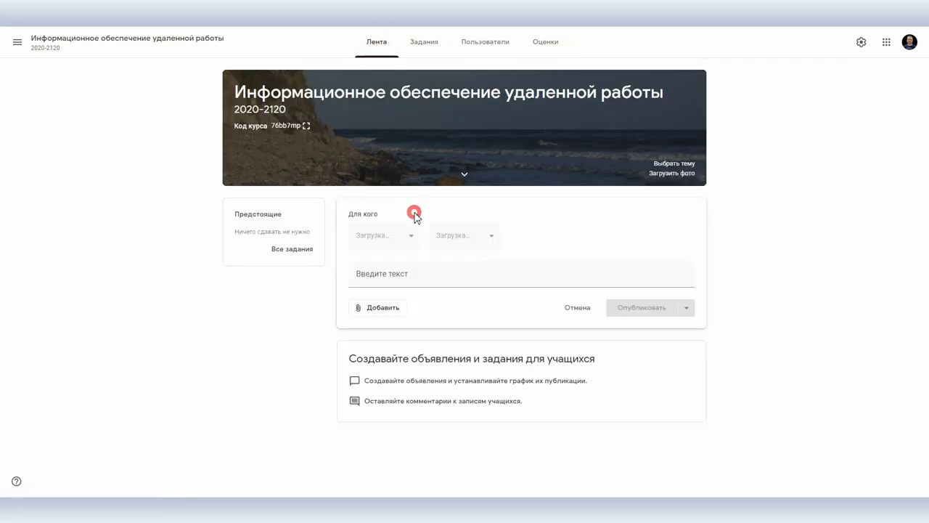
type("Привет")
key("BackSpace")
key("BackSpace")
key("BackSpace")
key("BackSpace")
key("BackSpace")
key("BackSpace")
type("Здравствуйте дети")
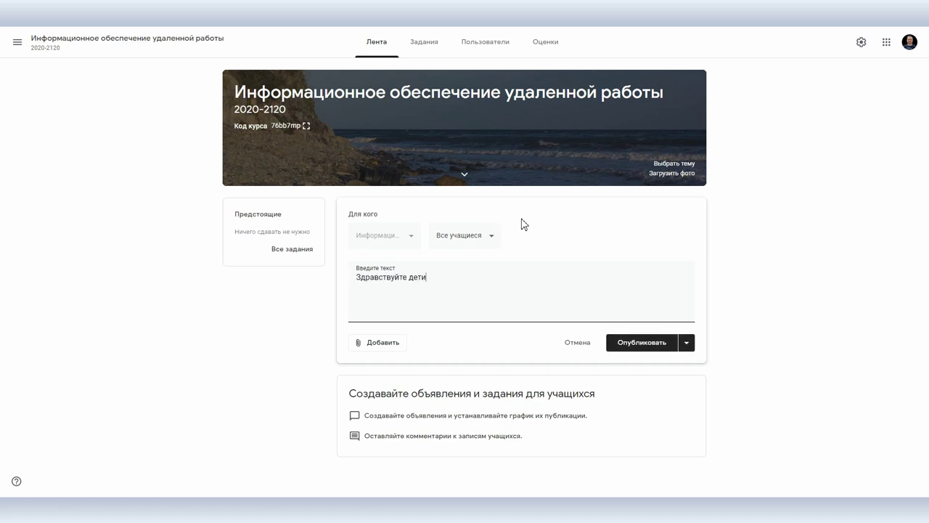
left_click(638, 340)
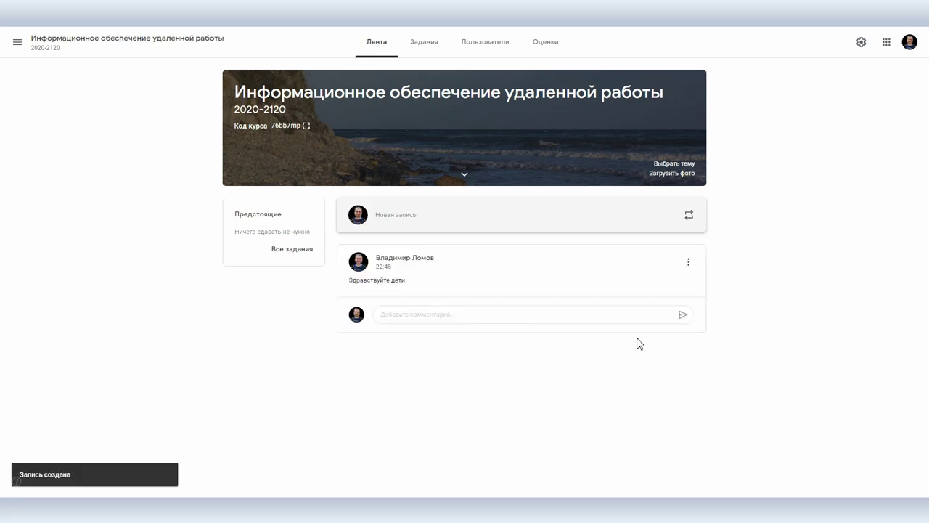
Start a new assignment in the course's assignments section and title it "Задача 1", leaving the instructions empty.
left_click(438, 48)
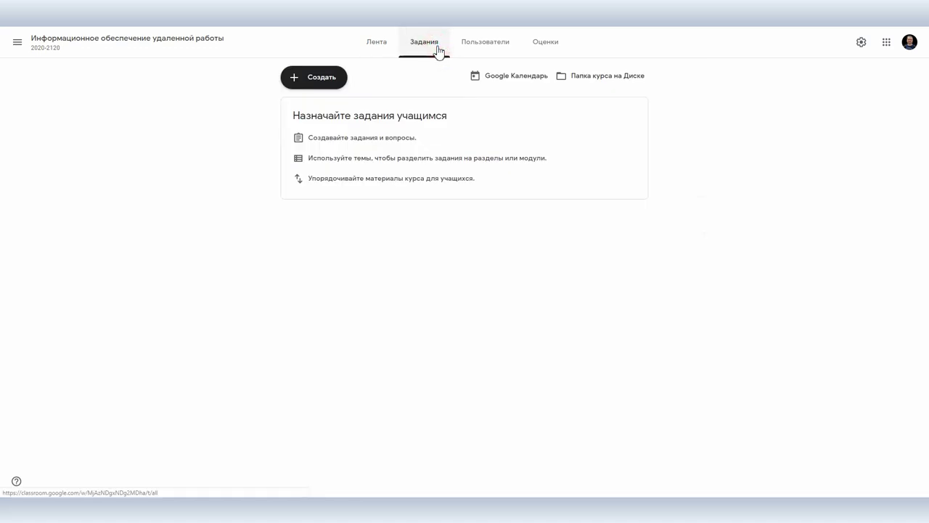
left_click(300, 86)
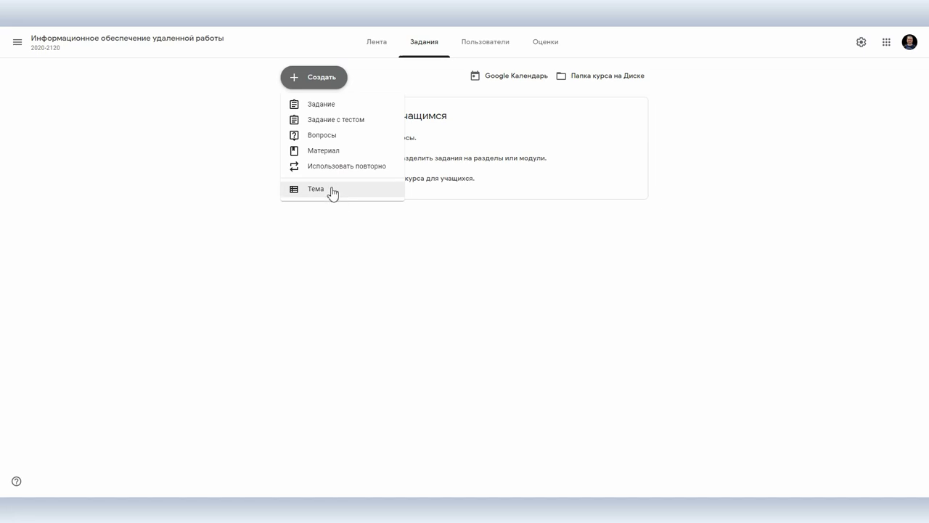
left_click(315, 104)
type("Задача 1")
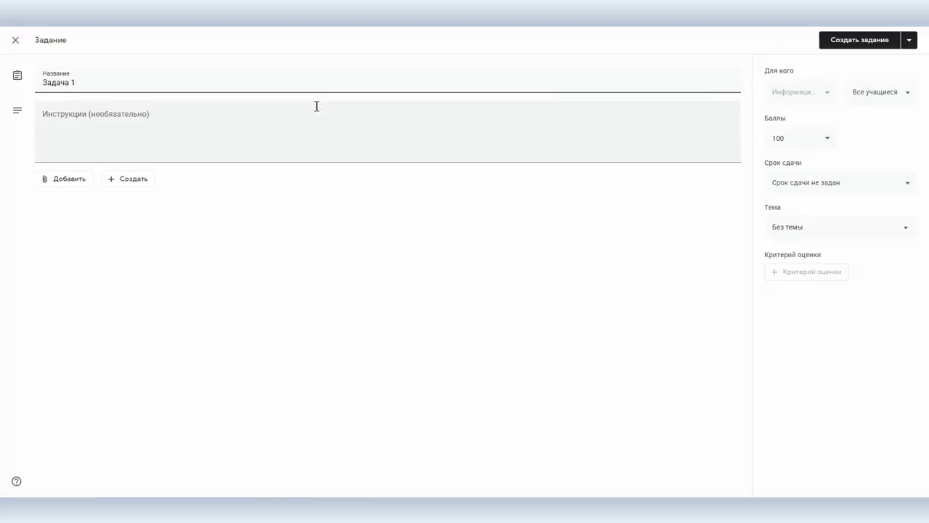
left_click(317, 106)
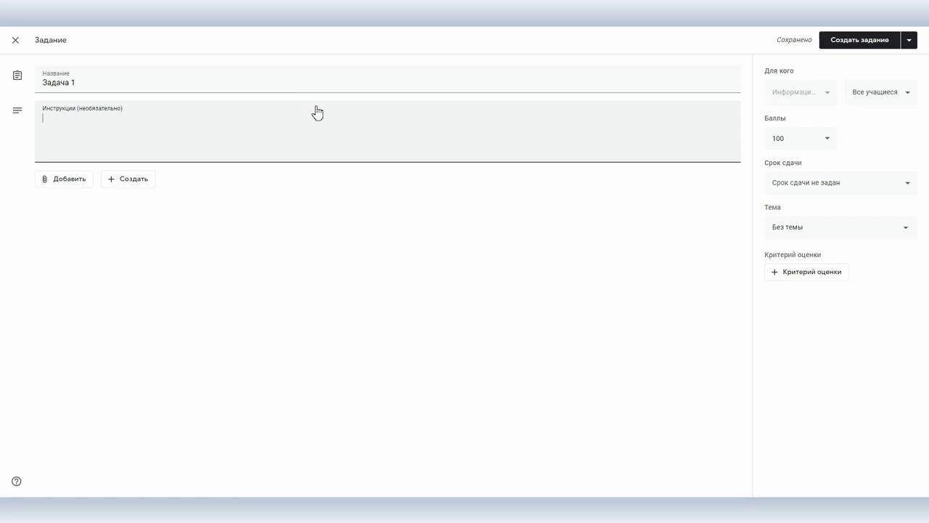
Create a new Google Docs document attached to the assignment and name it "Задача 1".
left_click(138, 180)
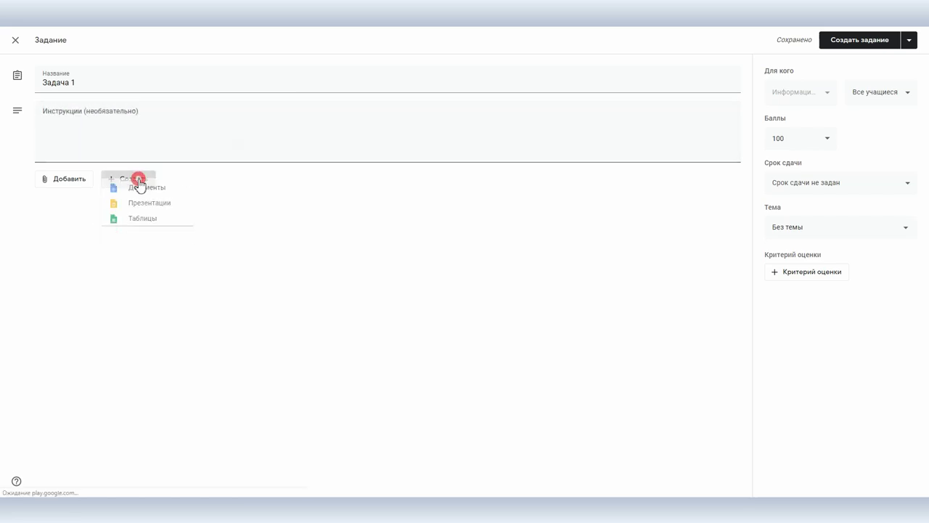
left_click(145, 198)
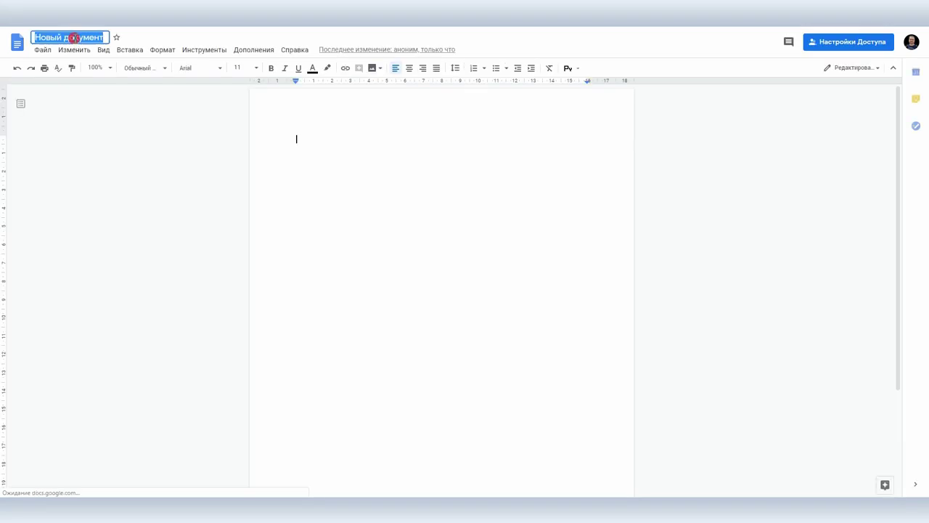
left_click(376, 166)
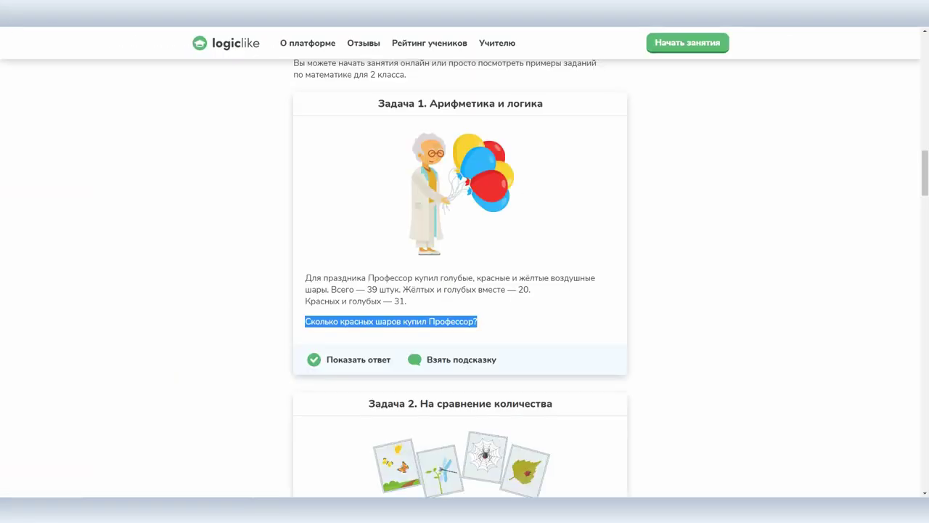
Copy the balloon problem text with its question from the logiclike page and paste it into the new document.
left_click(622, 250)
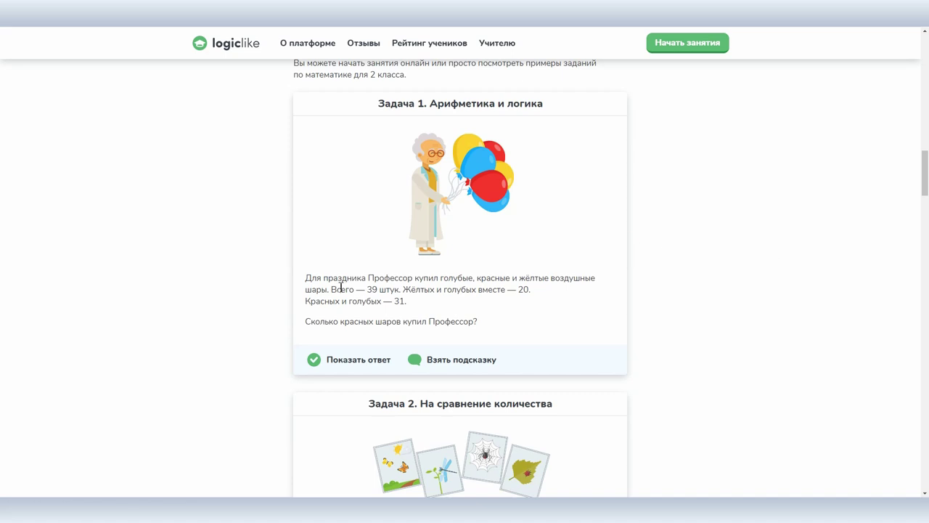
left_click_drag(305, 278, 549, 317)
key("ctrl+c")
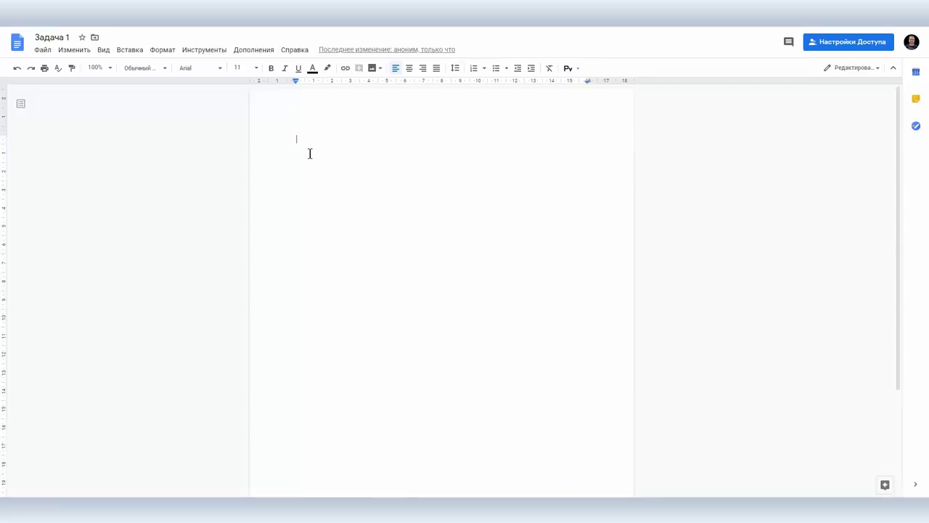
left_click(301, 136)
key("ctrl+v")
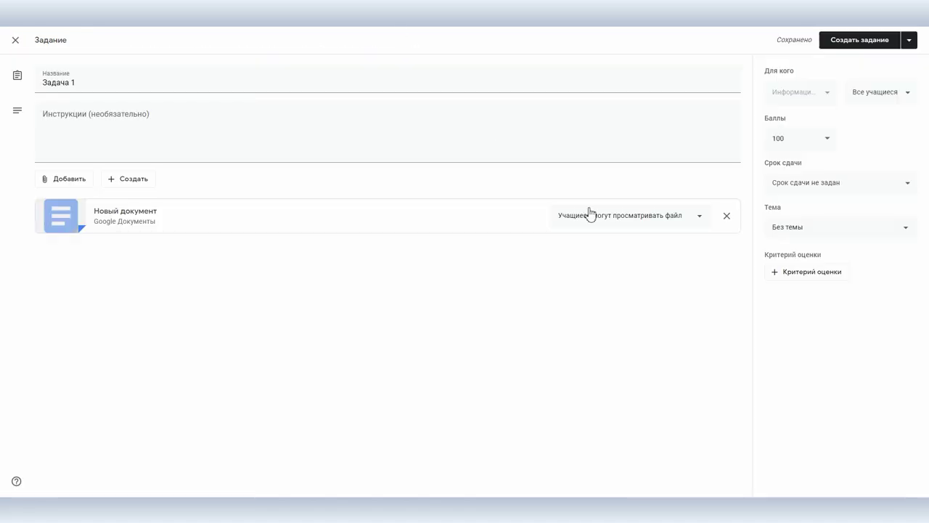
Set the attached document's access to "Сделать копию для каждого учащегося" and keep the assignment without a topic.
left_click(635, 216)
left_click(627, 260)
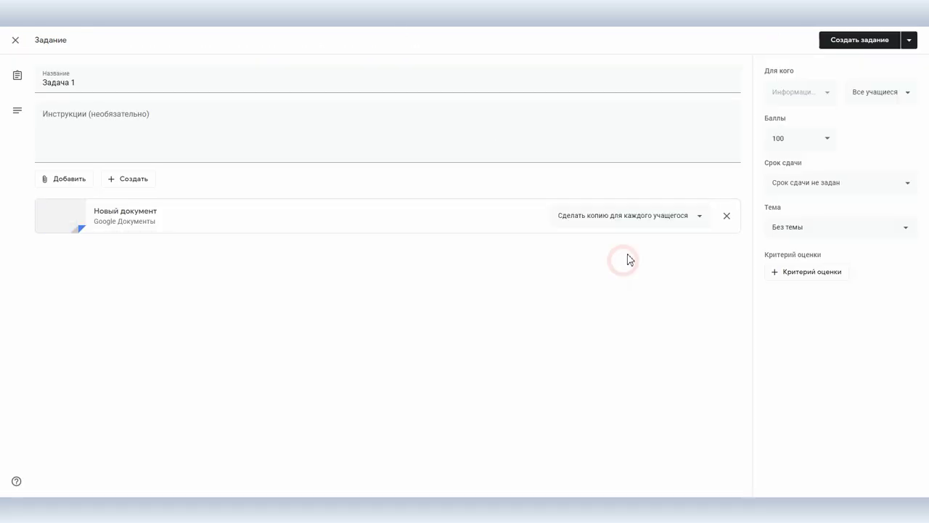
left_click(807, 229)
left_click(807, 229)
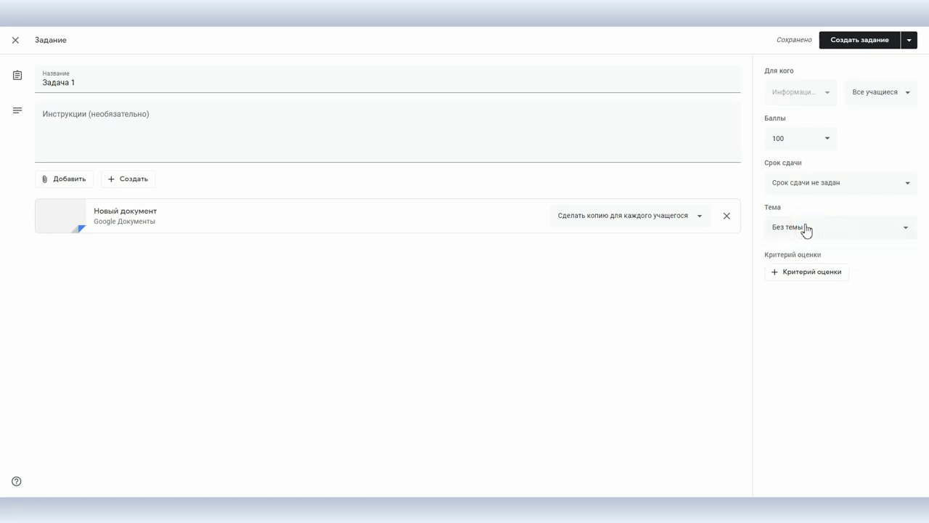
Set the assignment's due date to 8 April 2020.
left_click(811, 182)
left_click(813, 220)
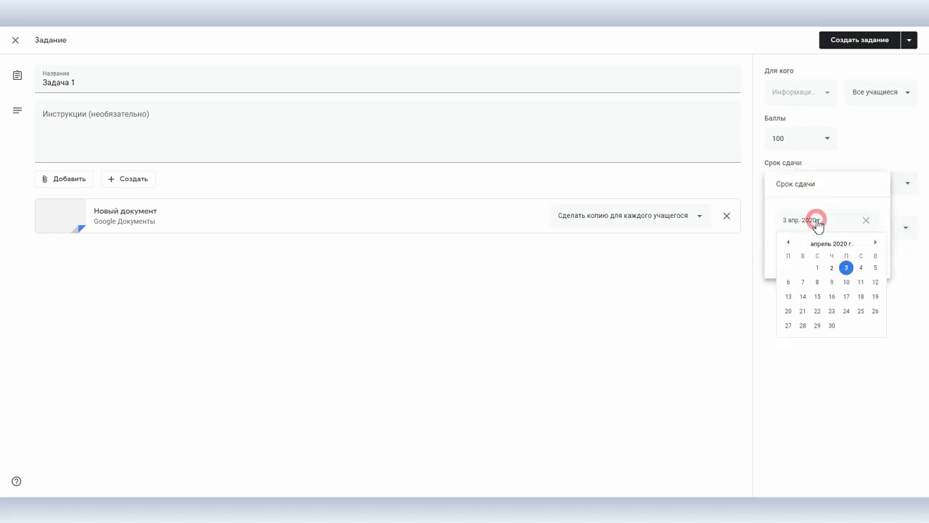
left_click(818, 282)
left_click(818, 286)
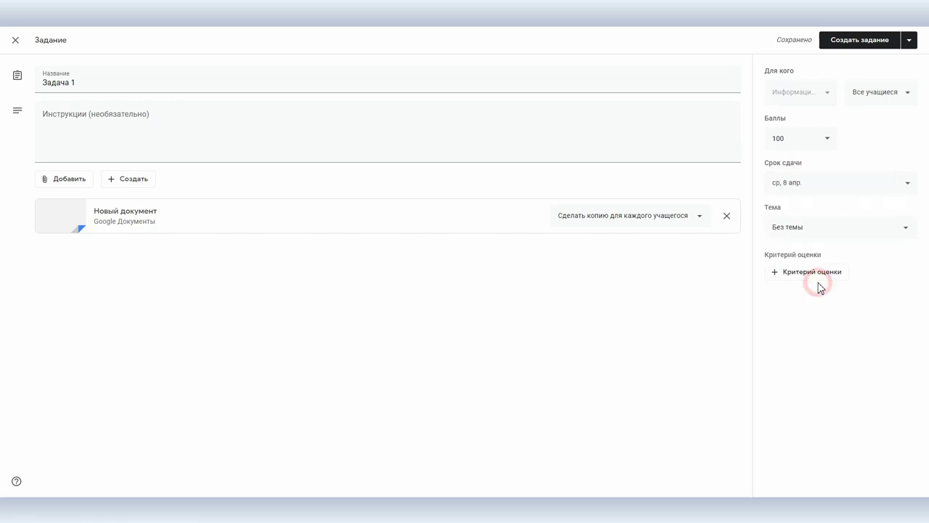
Set the assignment's maximum score to 20 points and publish it to all students.
left_click(825, 141)
type("20")
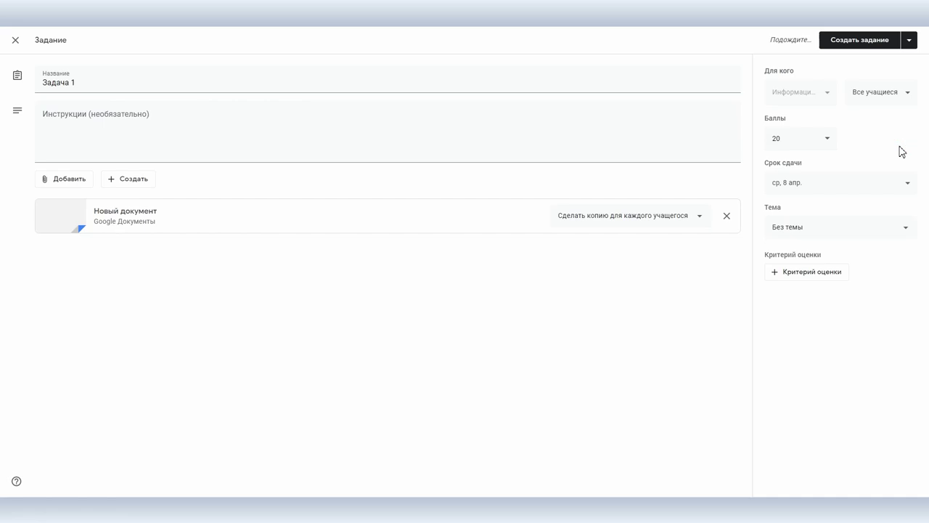
left_click(848, 42)
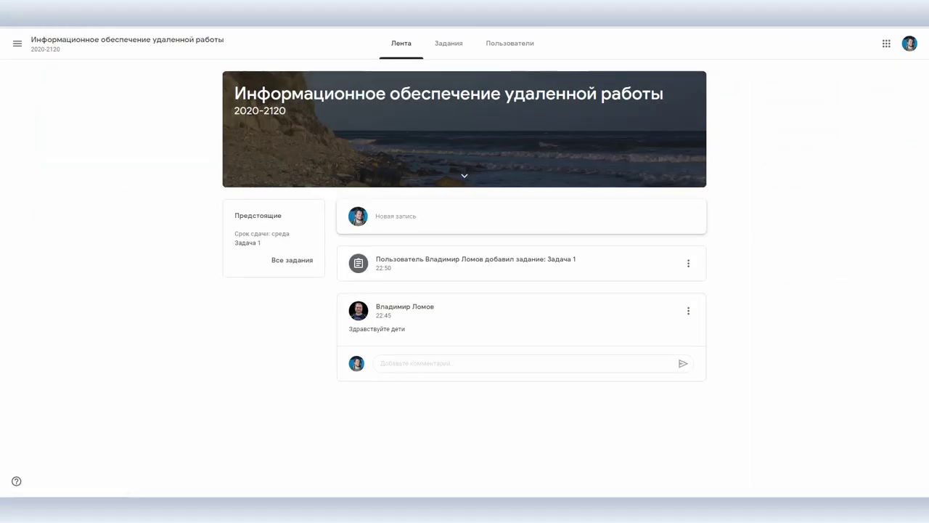
Switch to the student's account and open the personal copy of the document attached to assignment "Задача 1".
left_click(460, 46)
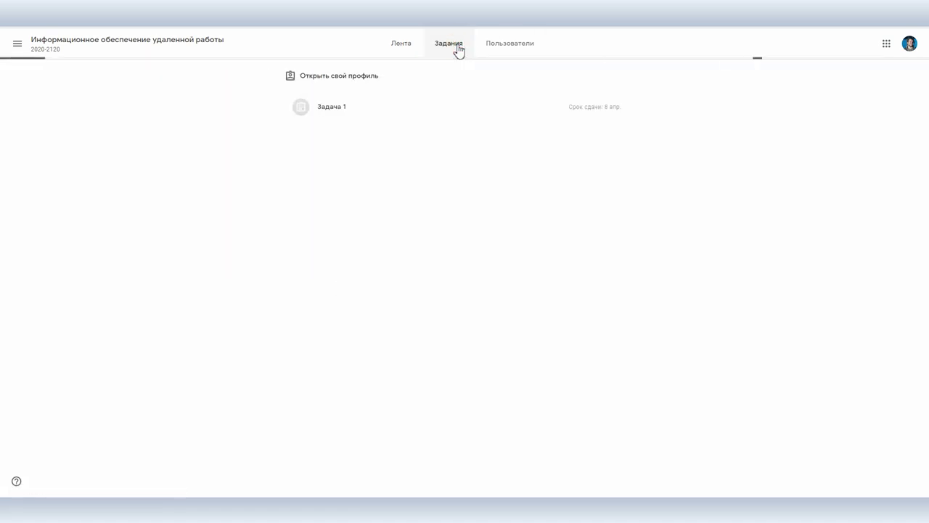
left_click(324, 107)
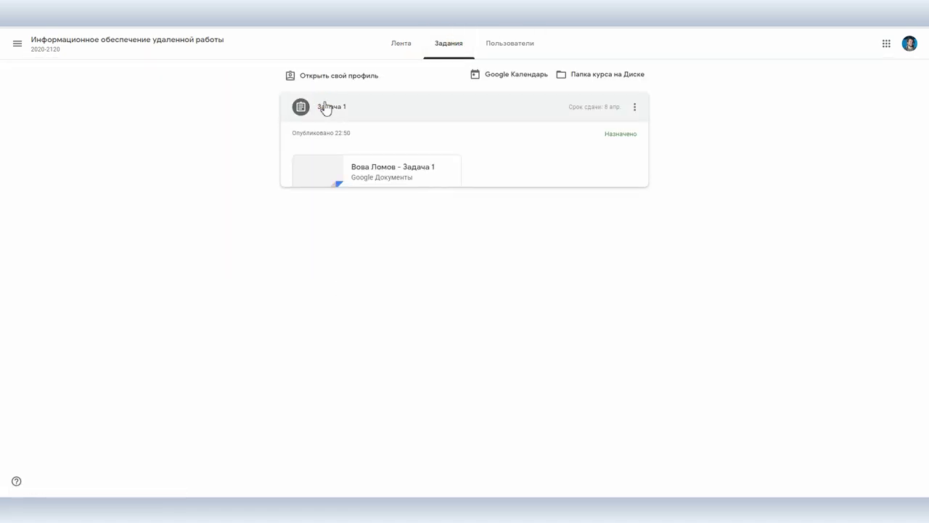
left_click(325, 168)
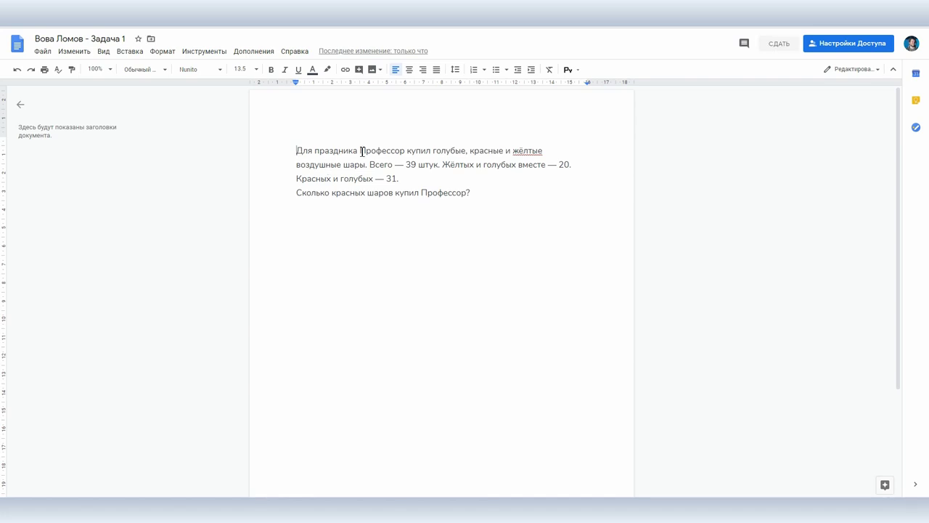
Add the answer "Ответ: 19" two lines below the problem's question and hand in the work.
key("Return")
key("Return")
key("shift+Right")
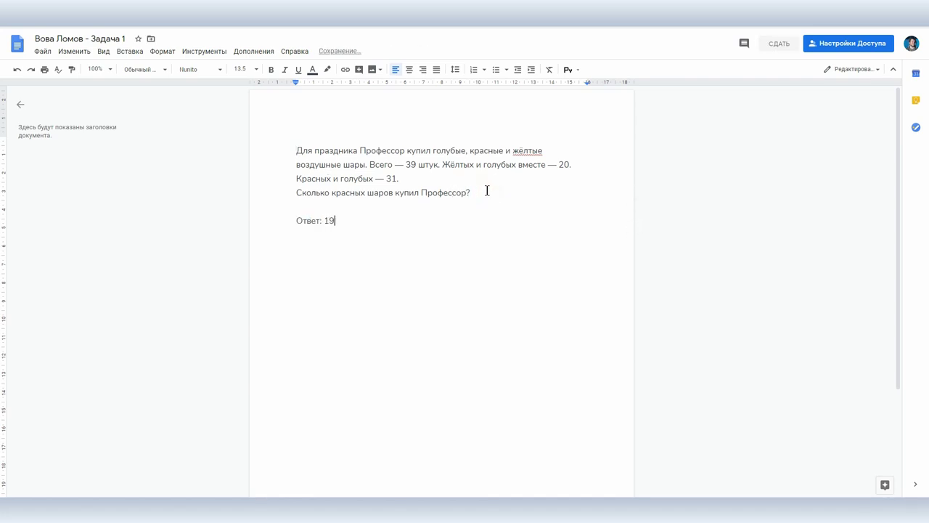
left_click_drag(307, 177, 364, 182)
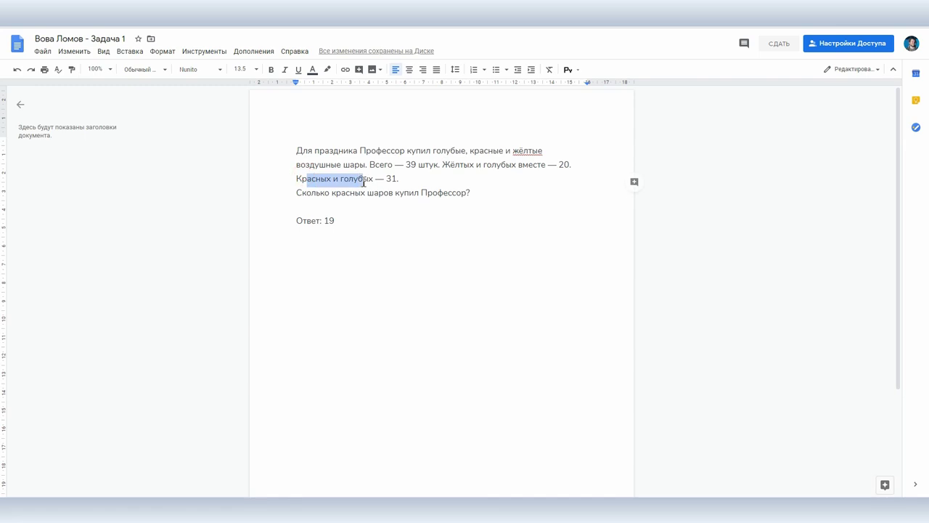
left_click(400, 179)
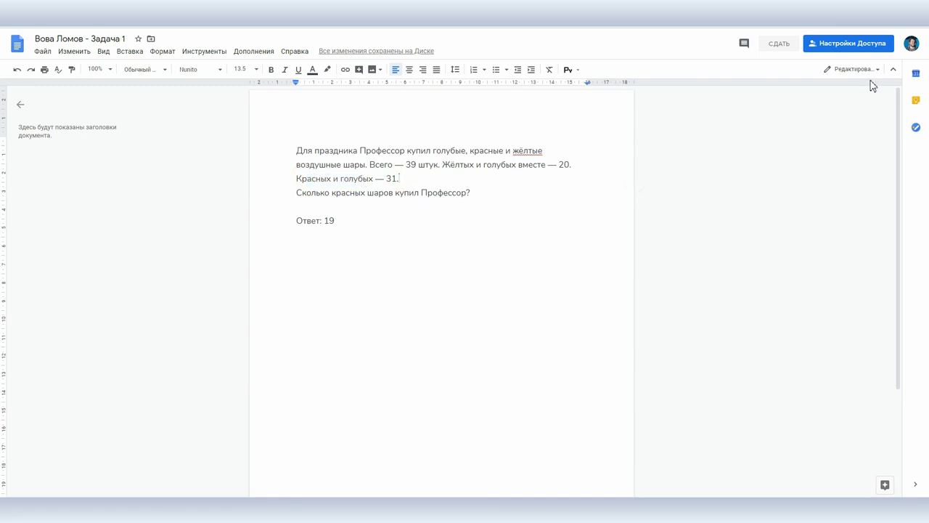
left_click(780, 44)
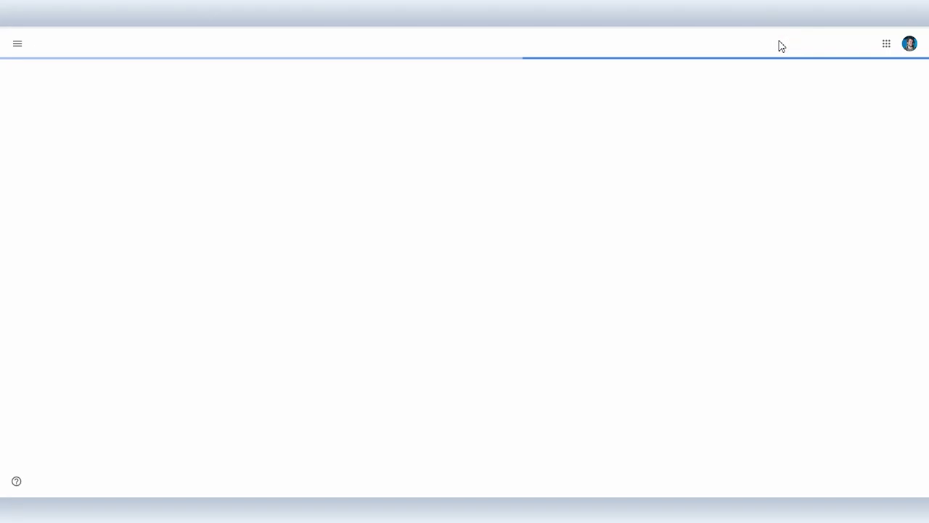
left_click(563, 298)
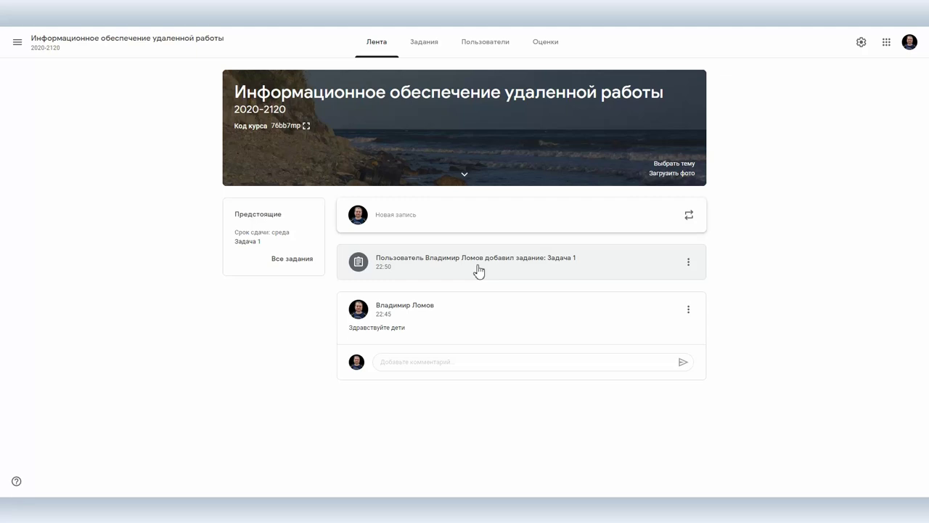
Switch to the teacher's account and open the student's submitted document for assignment "Задача 1".
left_click(426, 41)
left_click(345, 114)
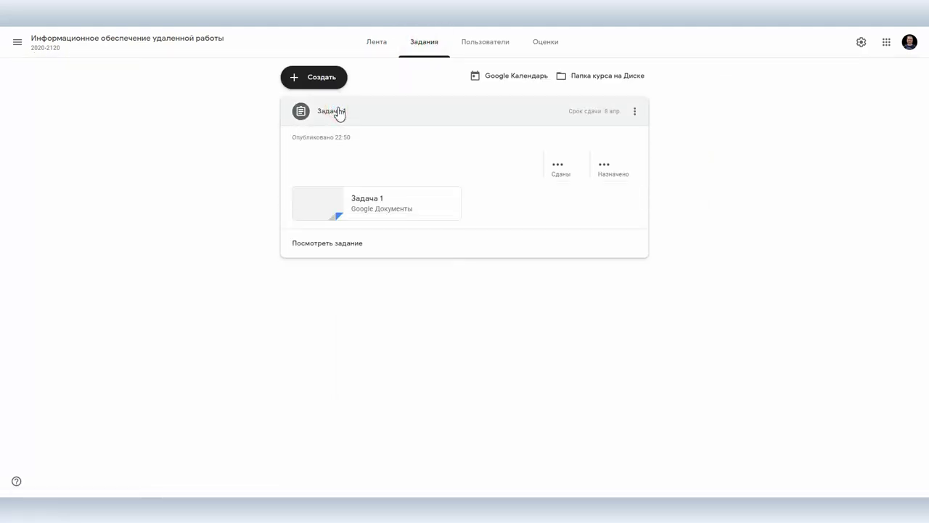
left_click(557, 175)
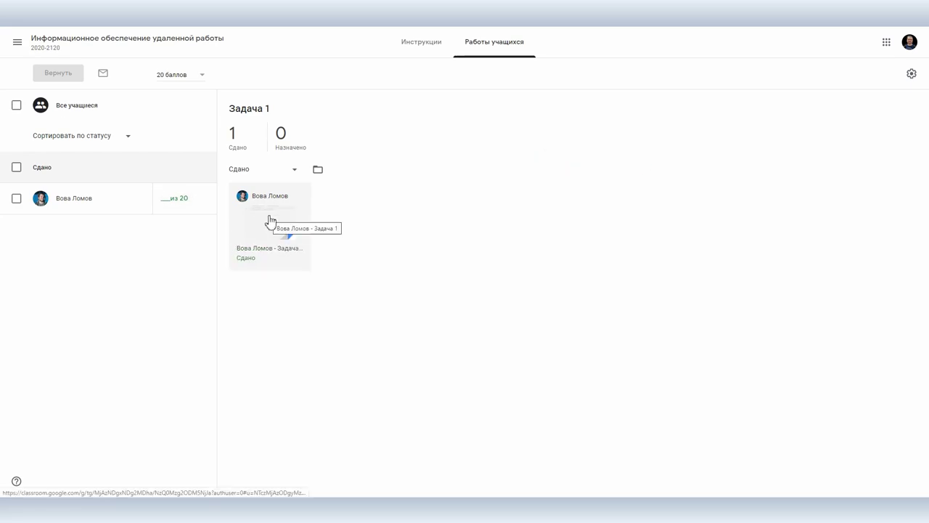
left_click(268, 217)
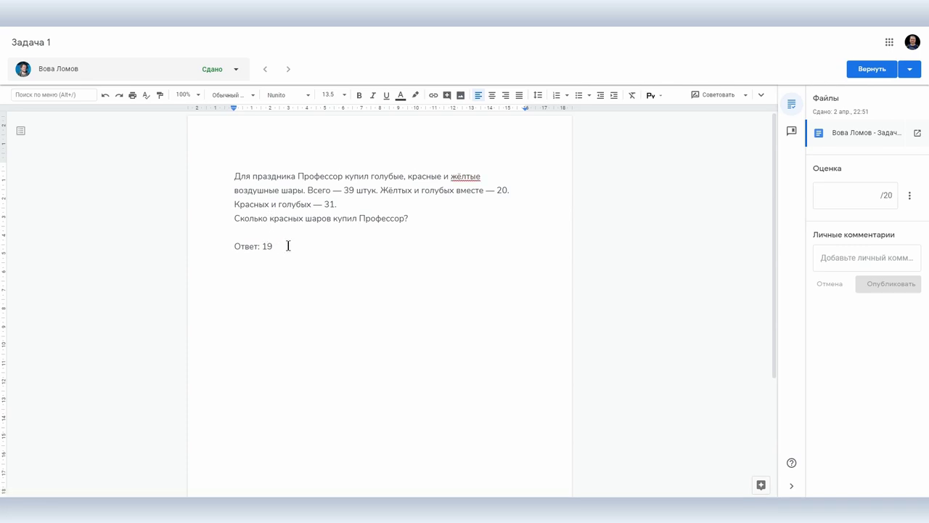
Grade the student's work with 20 points and return it to the student.
left_click(875, 193)
type("20")
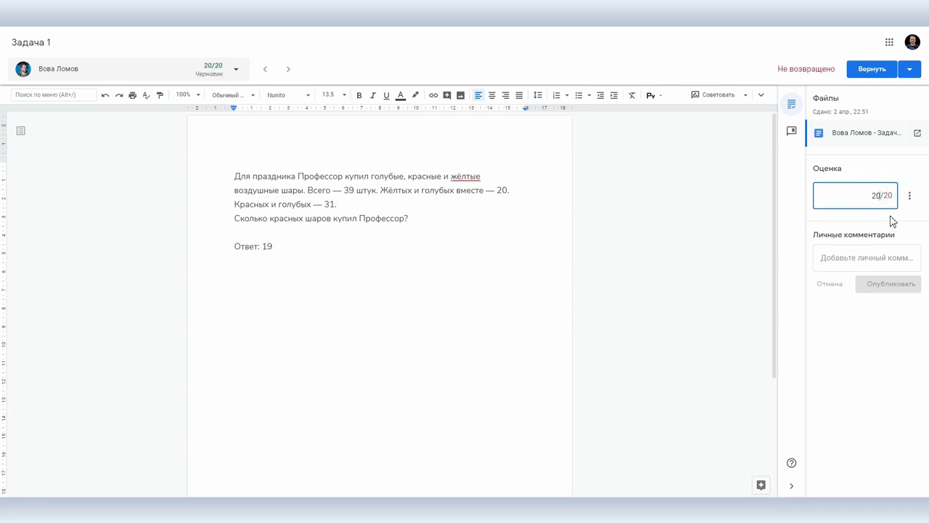
left_click(868, 72)
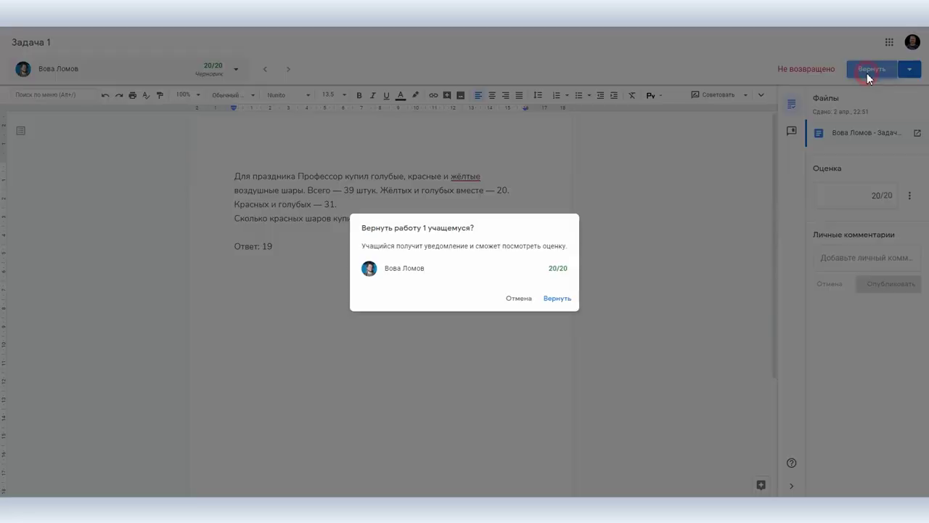
left_click(567, 301)
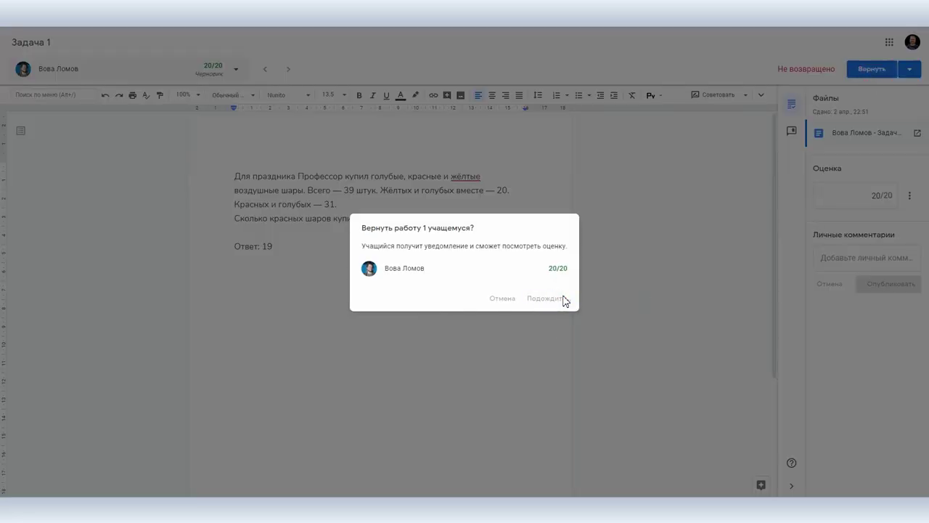